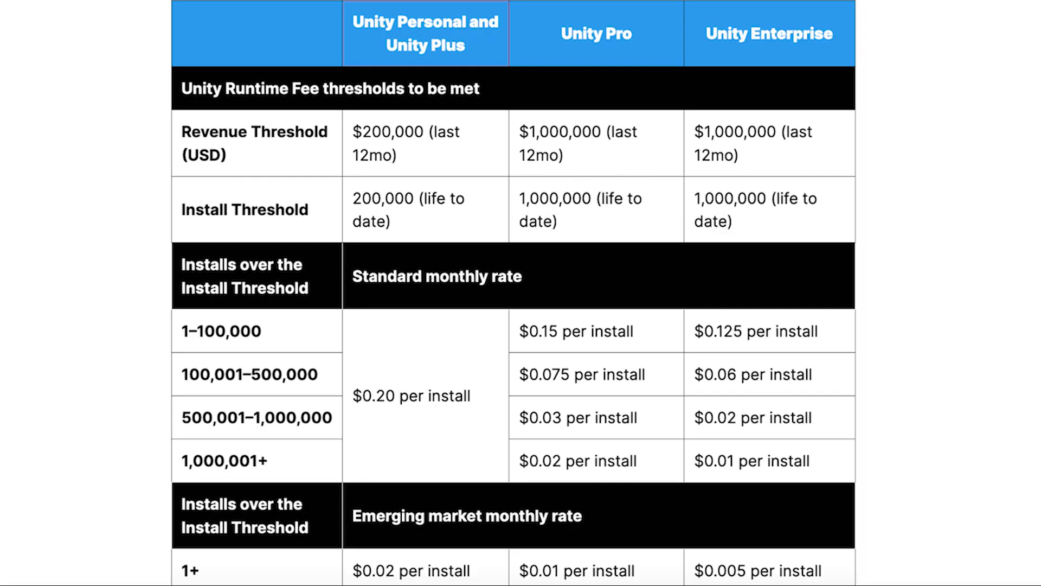
- Download the Godot Engine for Windows from the official Godot 4 download page
scroll(1036, 315, down, 12)
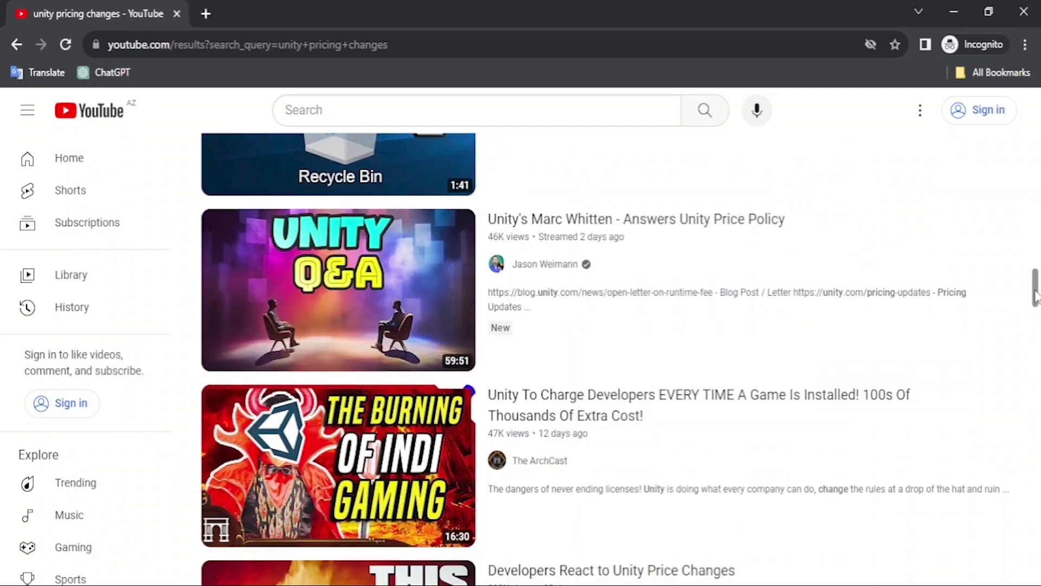
scroll(1037, 315, down, 12)
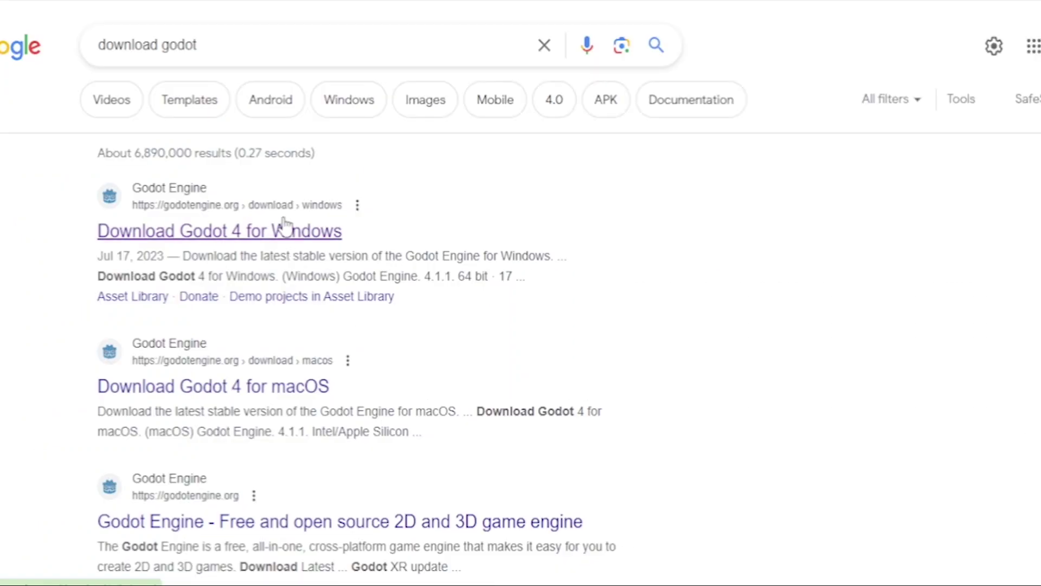
click(286, 225)
click(403, 297)
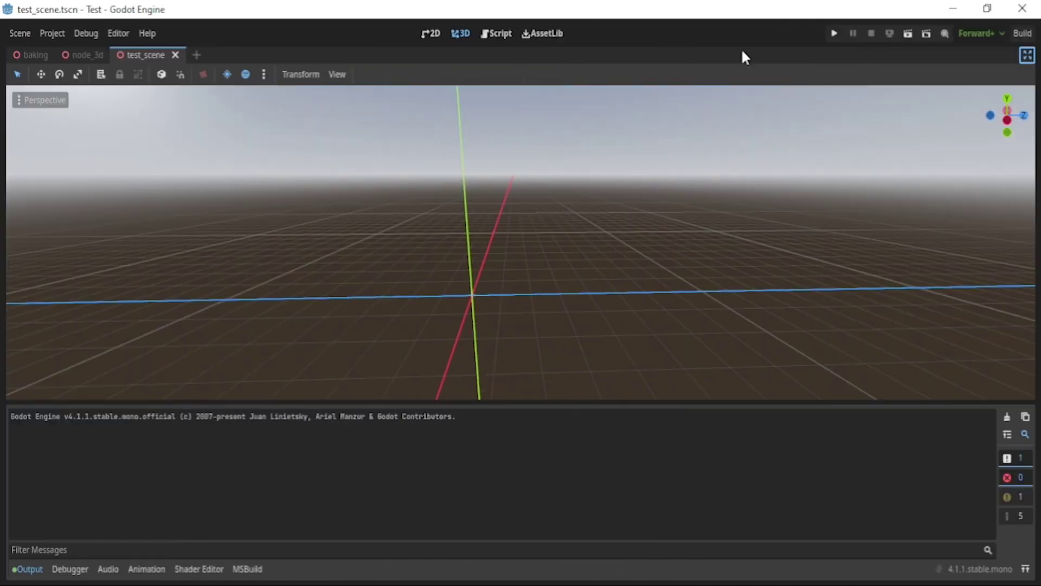
- Explore the demo scenes, bake lightmaps, toggle SSIL and Glow settings, and run the scene
click(1027, 56)
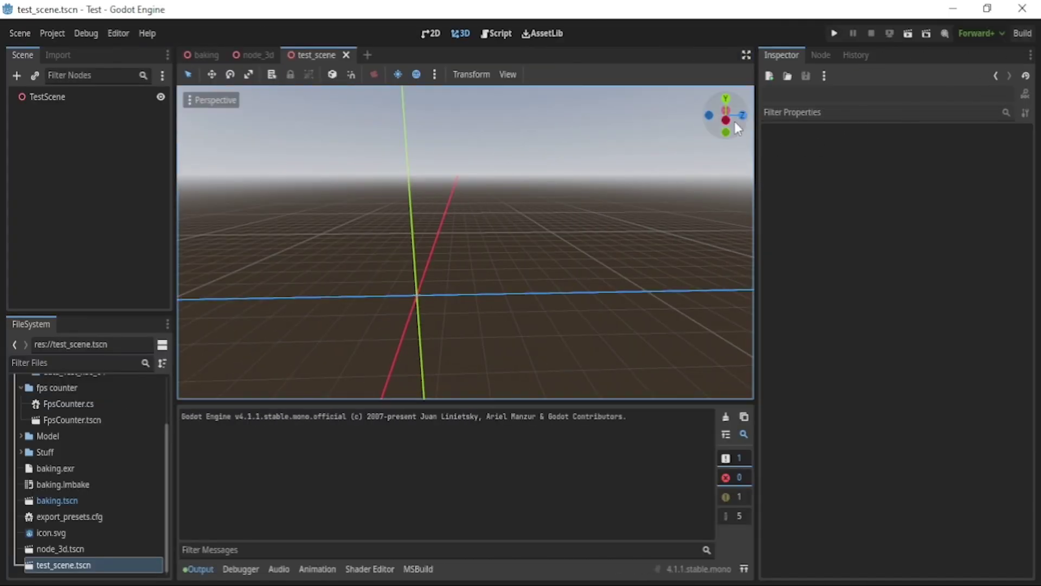
drag(734, 122, 705, 123)
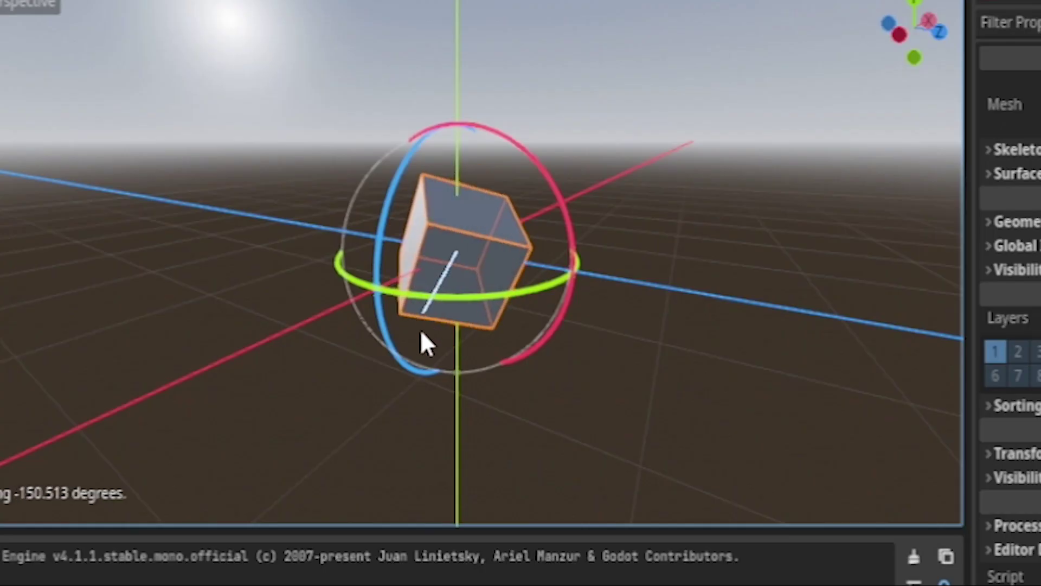
drag(485, 260, 429, 281)
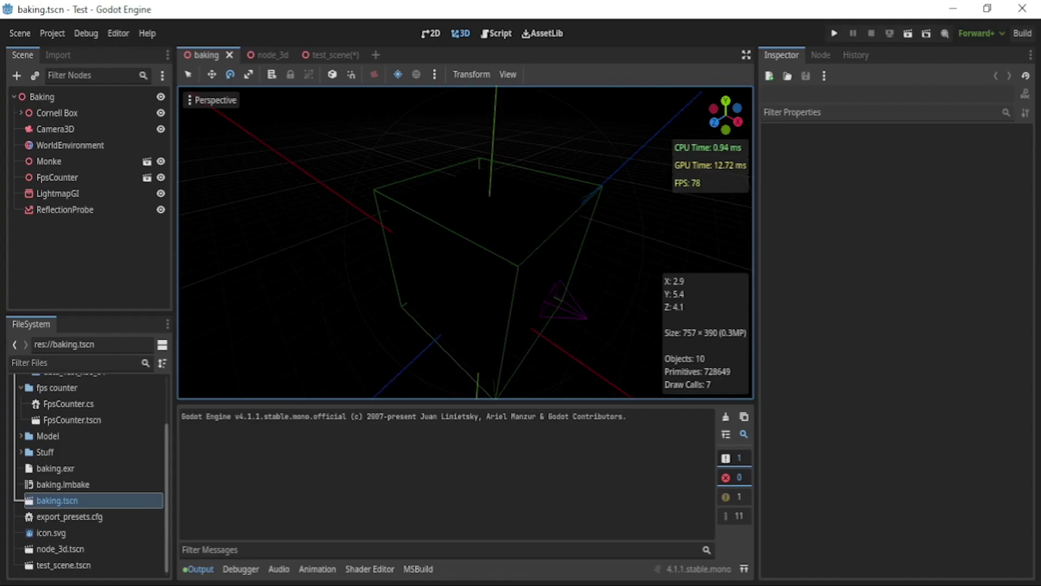
middle_drag(239, 206, 239, 206)
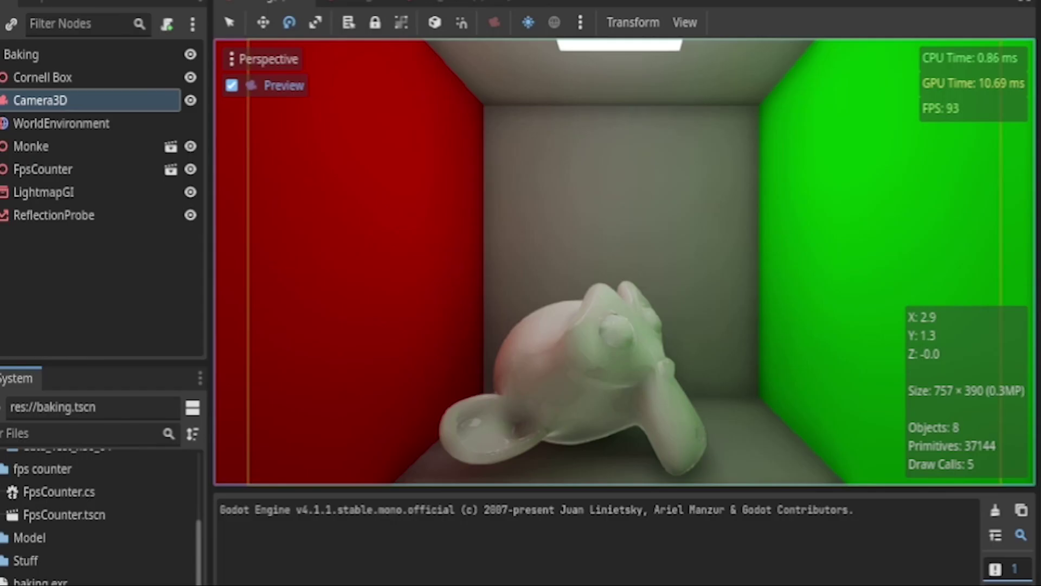
click(592, 79)
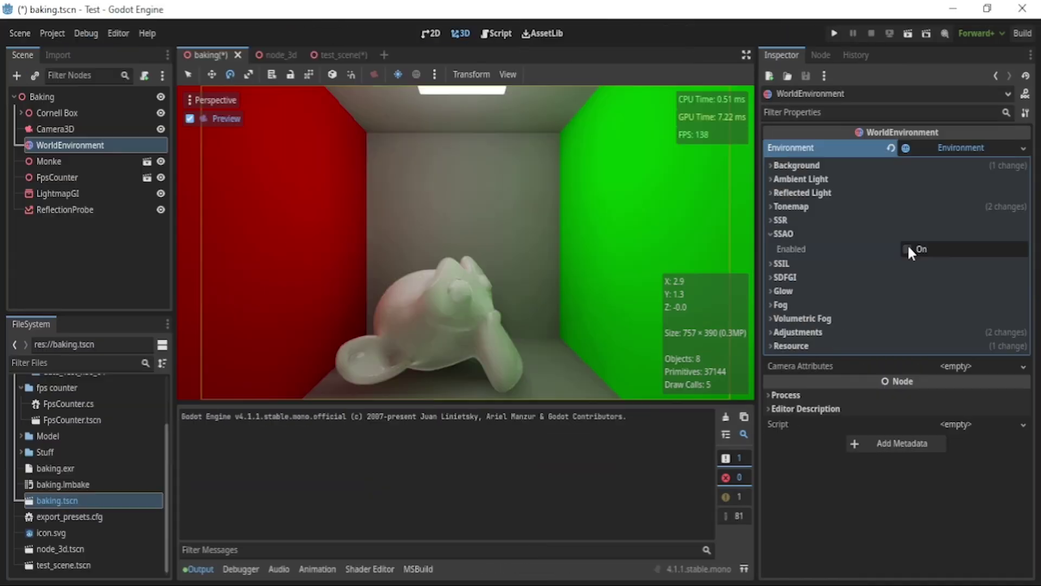
click(842, 232)
click(825, 272)
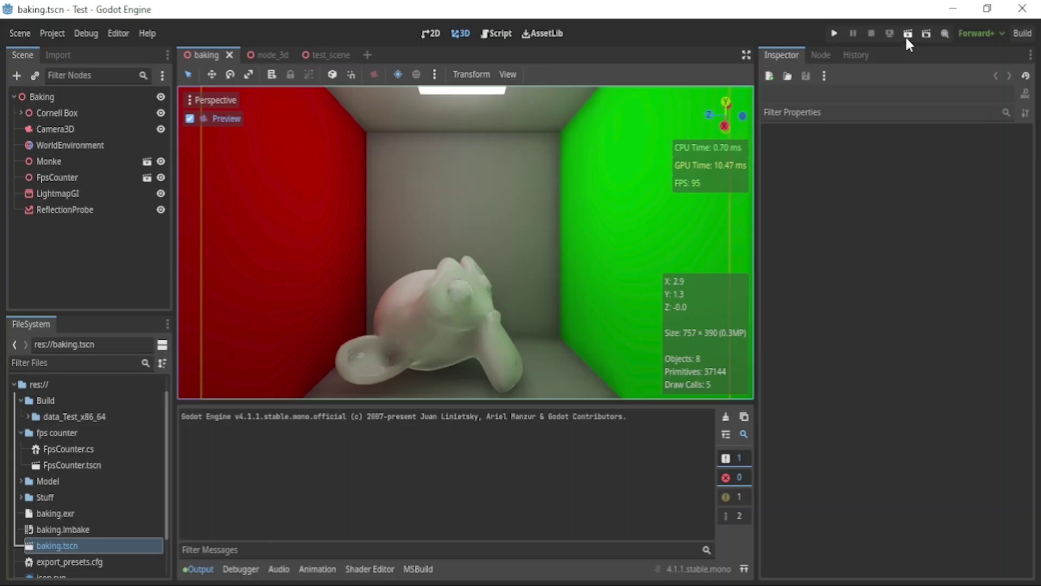
click(907, 36)
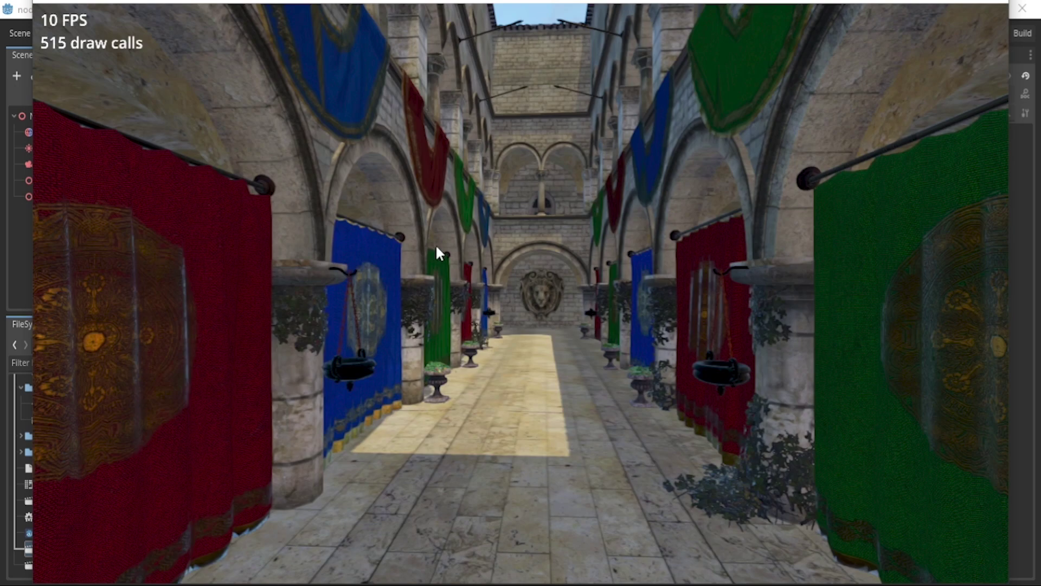
drag(448, 6, 614, 64)
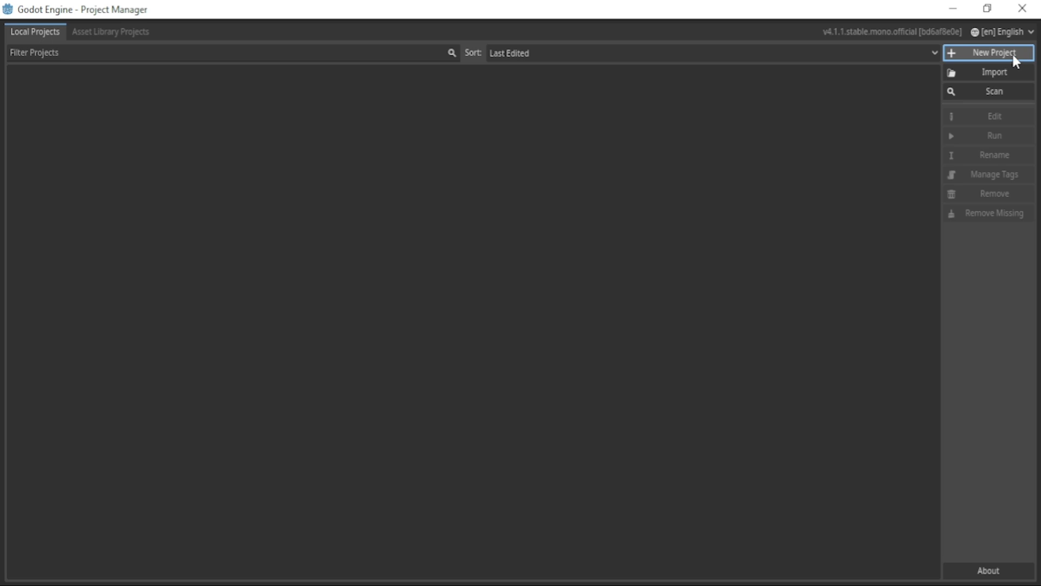
- Create a new project located in the TestGame folder
click(1012, 52)
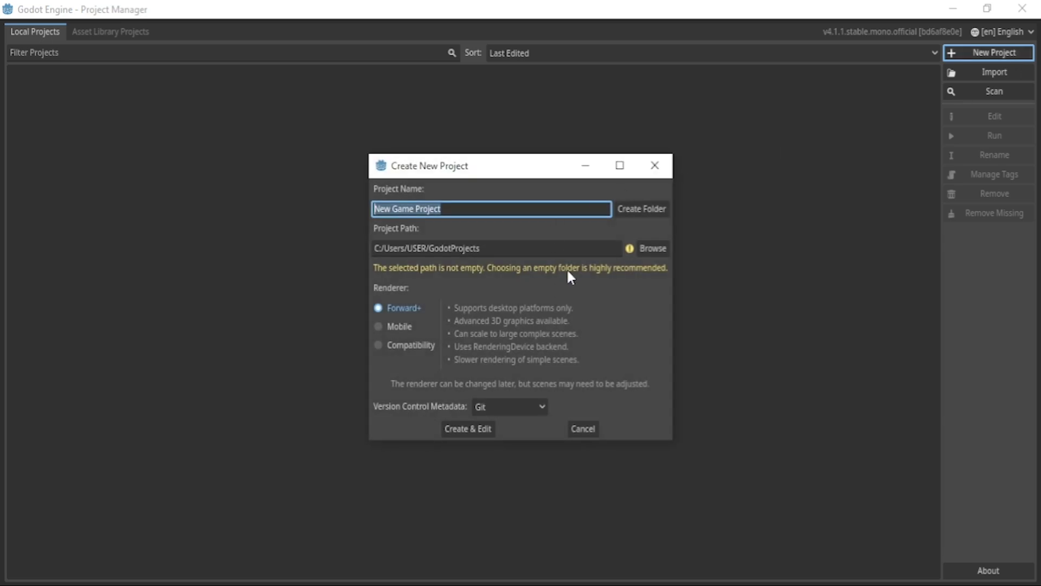
click(656, 249)
double_click(402, 183)
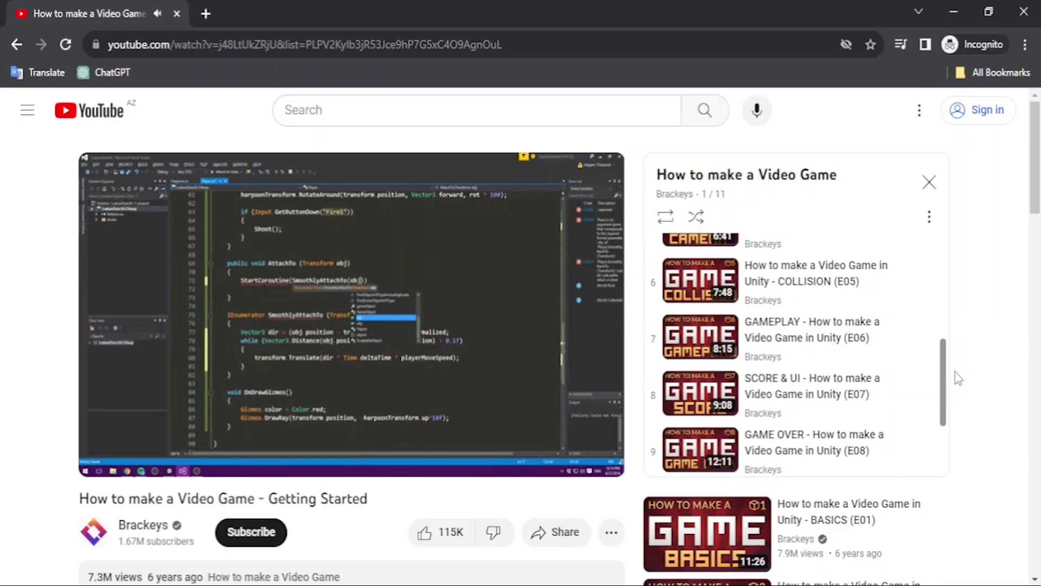
scroll(955, 374, down, 2)
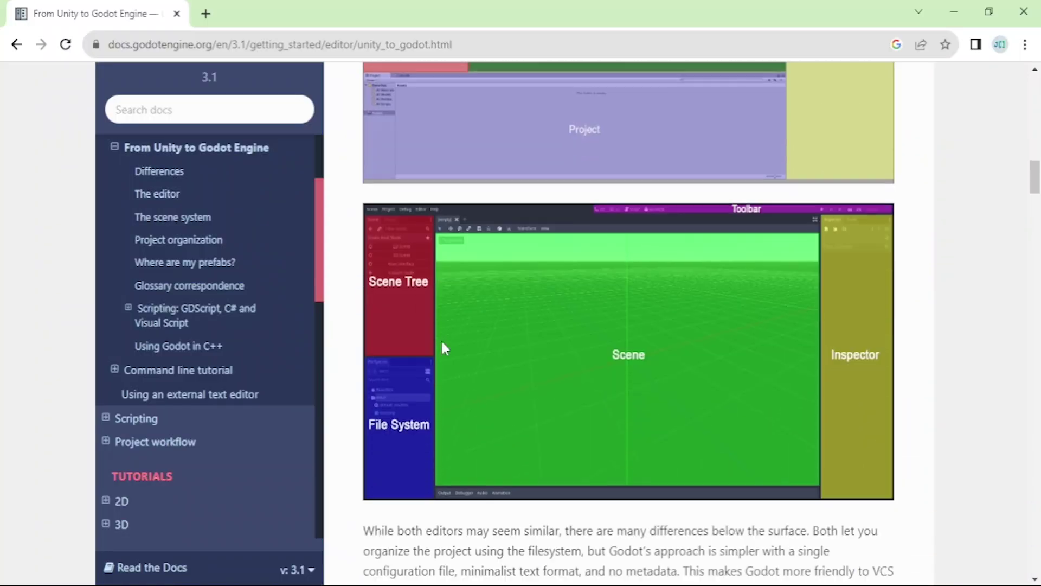
- Scroll the Godot 4.1 Step by step page and open the Nodes and Scenes lesson
scroll(442, 347, down, 12)
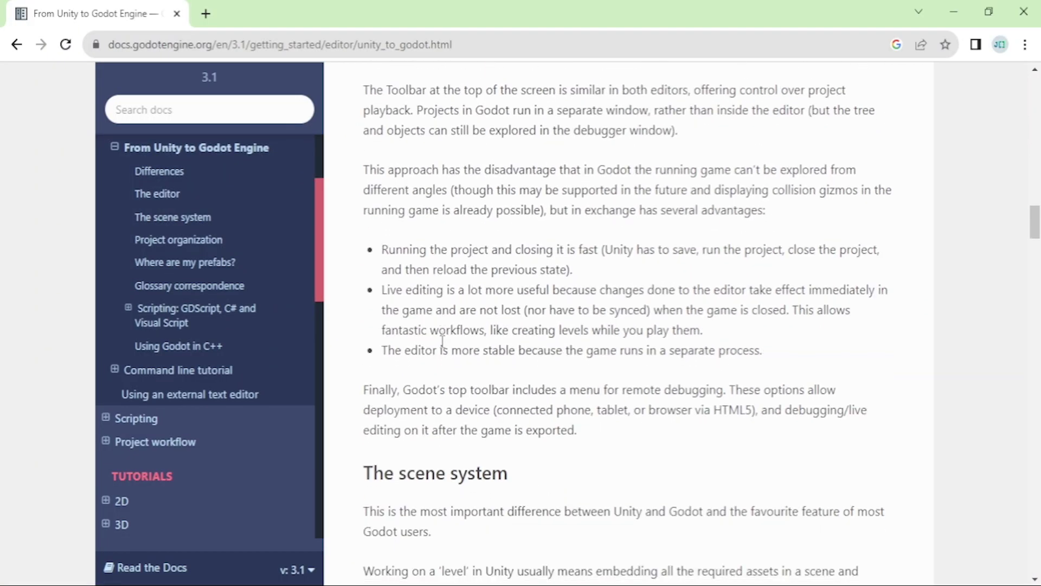
scroll(442, 341, down, 10)
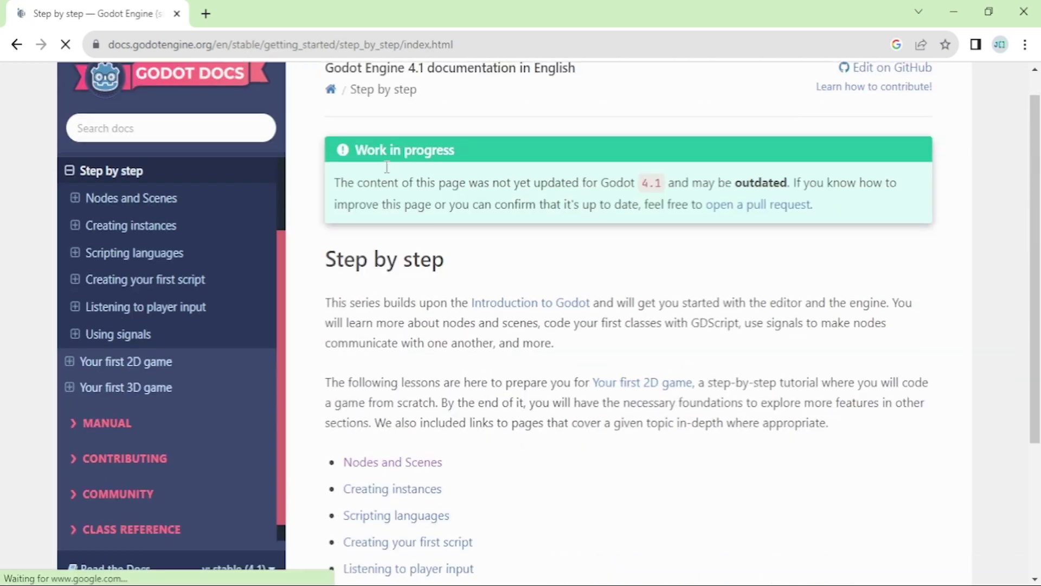
scroll(386, 217, down, 4)
click(385, 271)
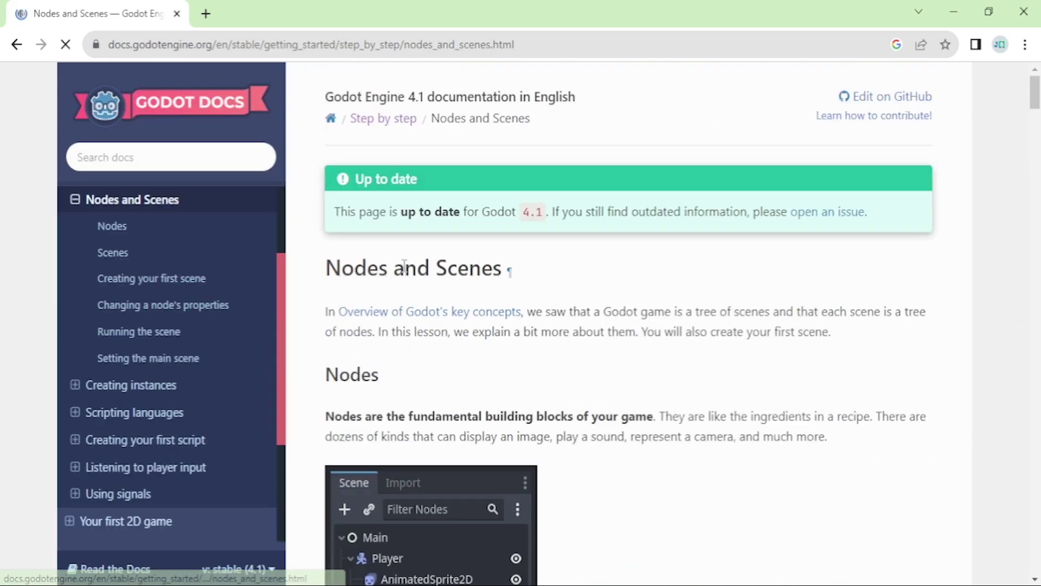
scroll(404, 266, down, 15)
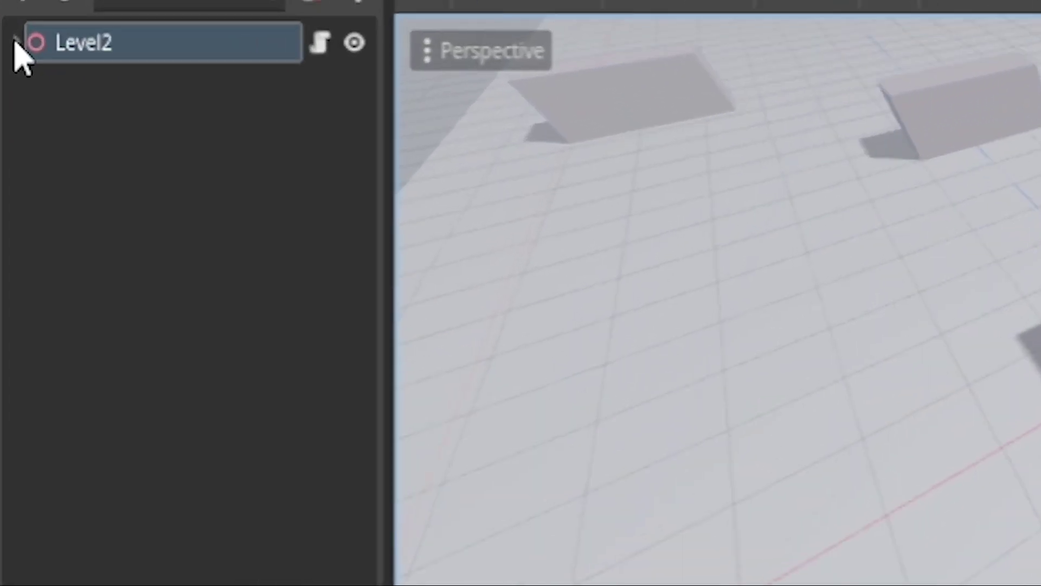
- Expand Level2 and inspect Wall8's collision shape and MeshInstance3D2 nodes
click(16, 42)
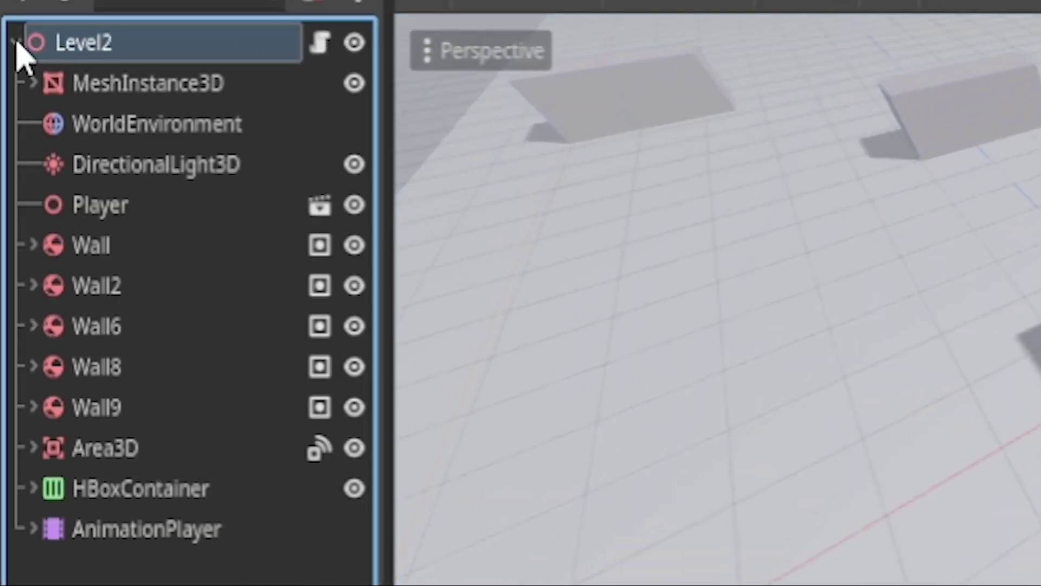
click(117, 252)
click(49, 366)
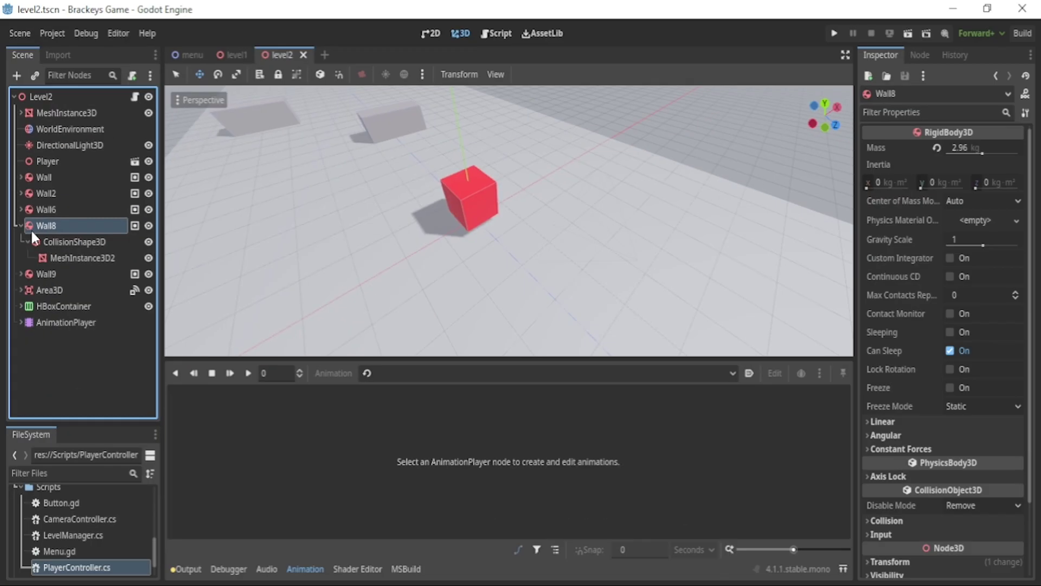
click(44, 243)
click(68, 257)
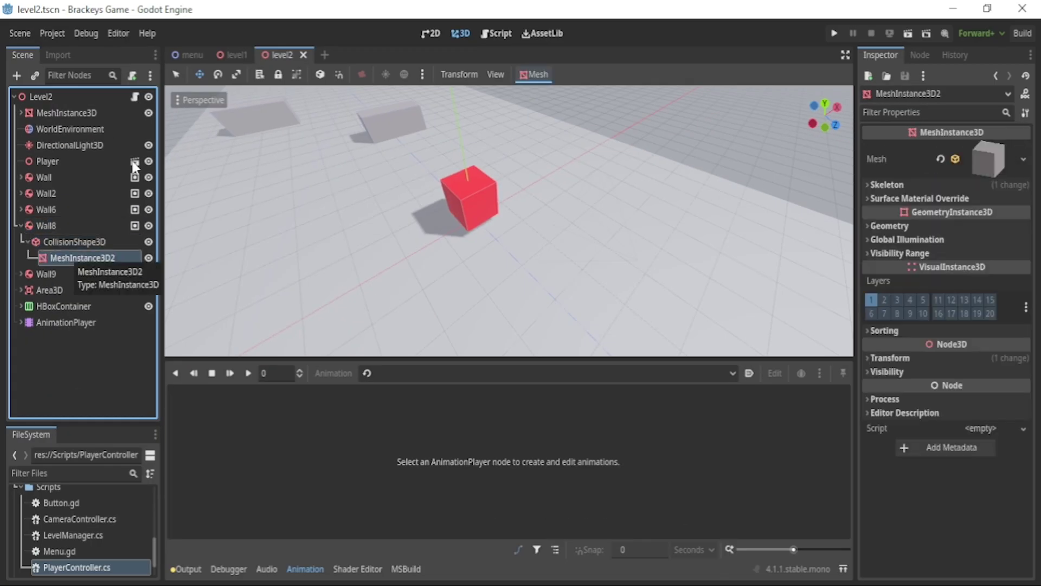
- Open the player scene and inspect PlayerBody's PlayerController.cs script
click(134, 162)
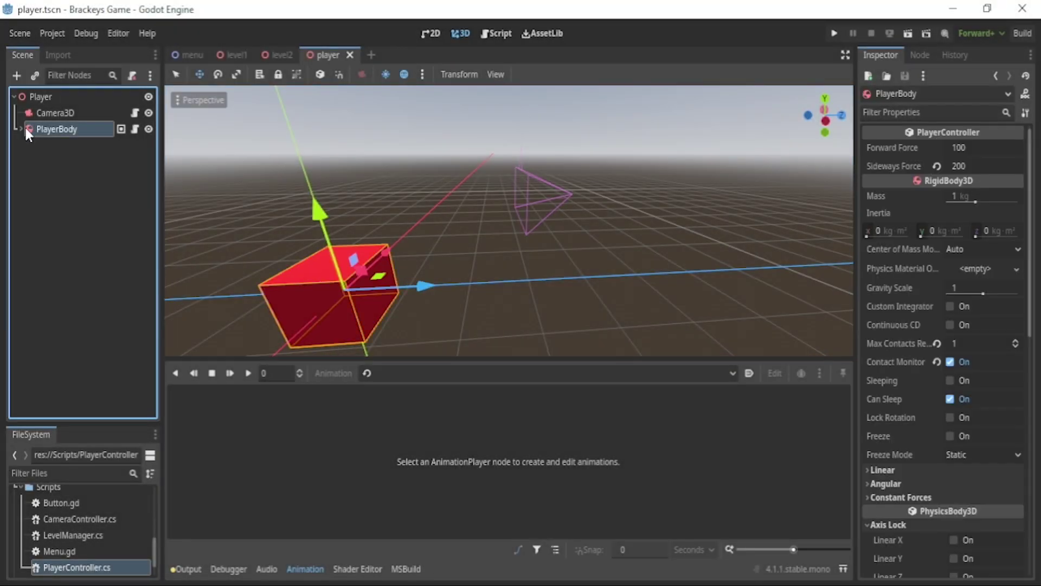
scroll(997, 251, down, 10)
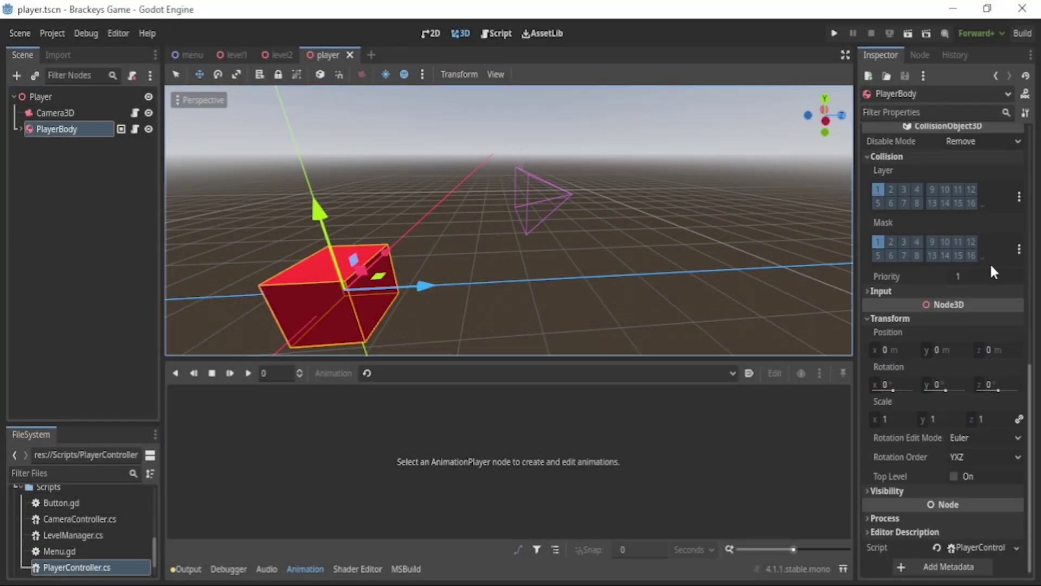
click(976, 549)
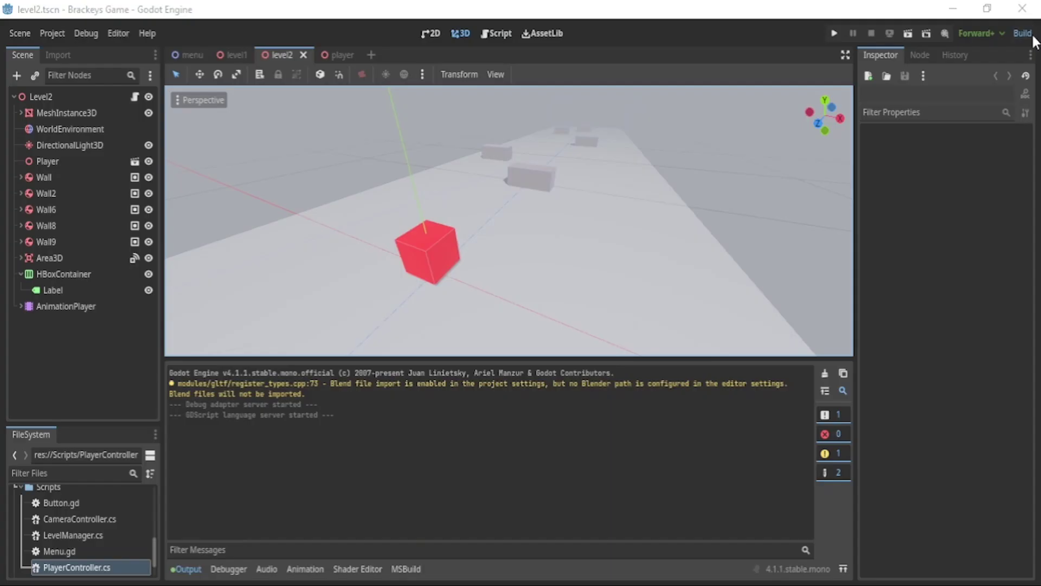
- Build the project and add GD.Print lines for parent, first child and sibling names in _Ready
click(1028, 35)
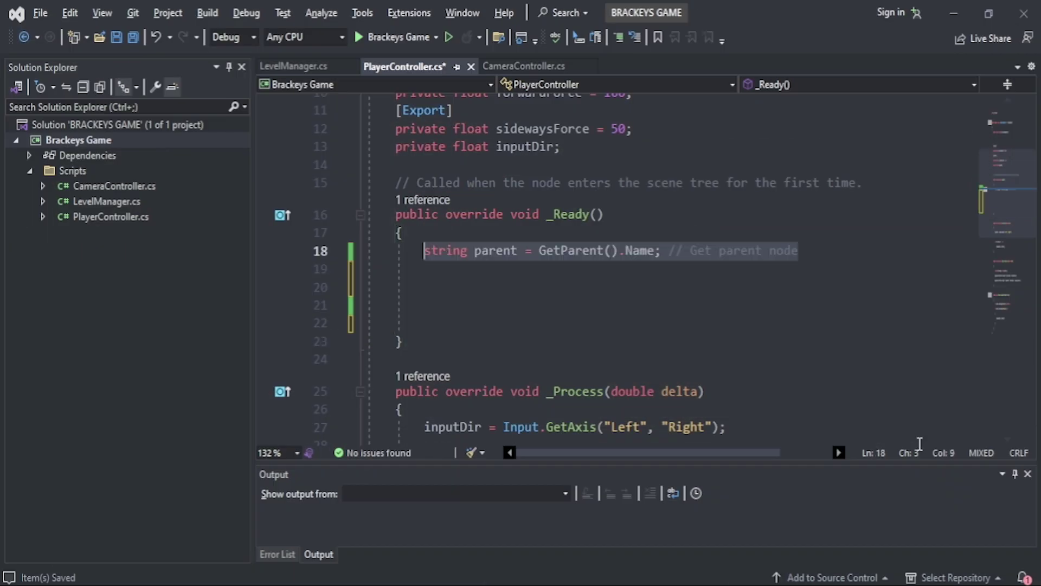
key(Tab)
key(Return)
key(Tab)
key(Return)
key(Tab)
key(Return)
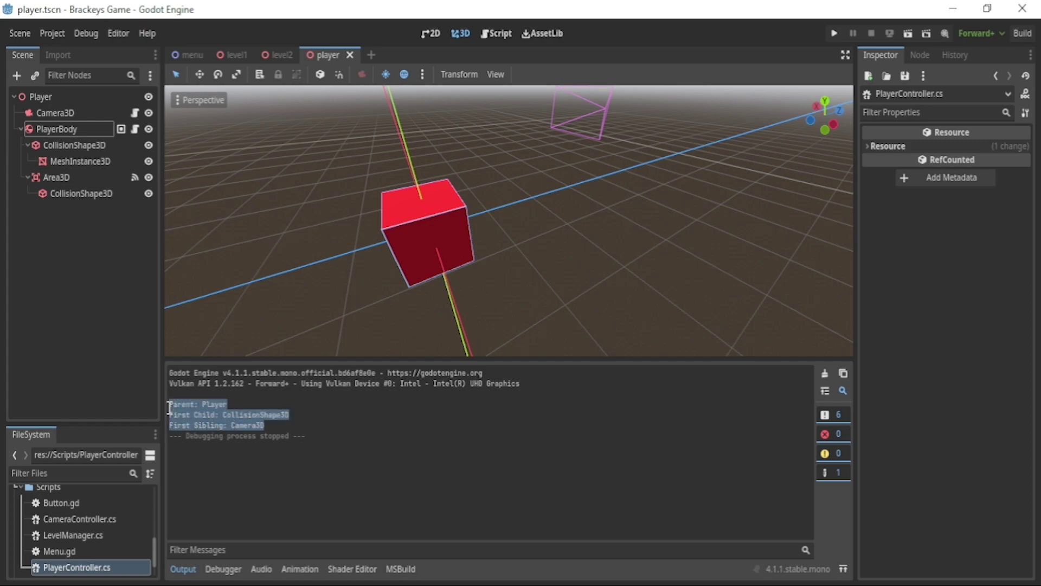
- Select the camera controller code on lines 14 to 24
drag(395, 147, 422, 346)
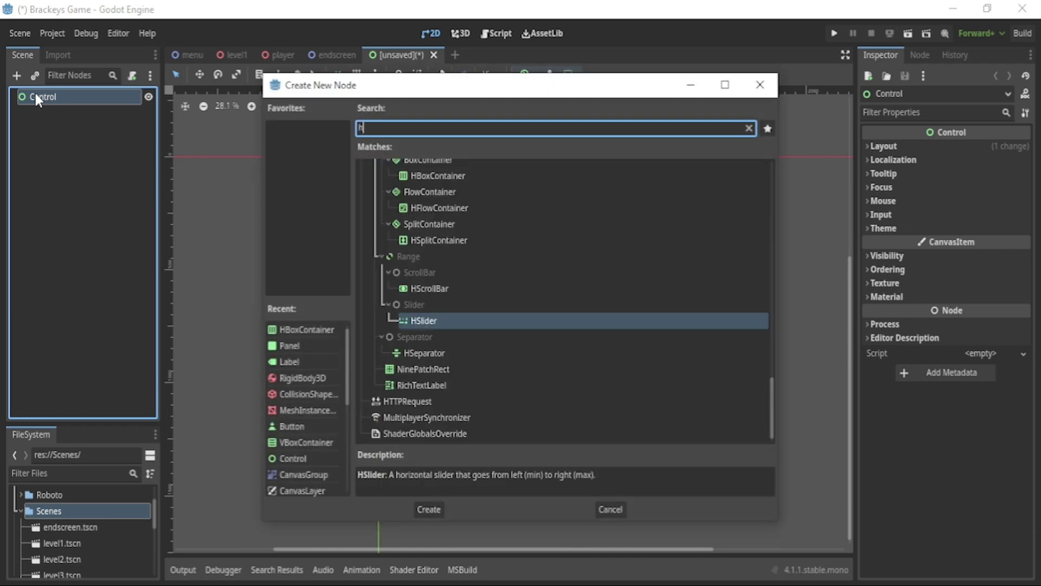
- Add an HBoxContainer with Anchors layout mode, Full Rect preset and Center alignment
key(Return)
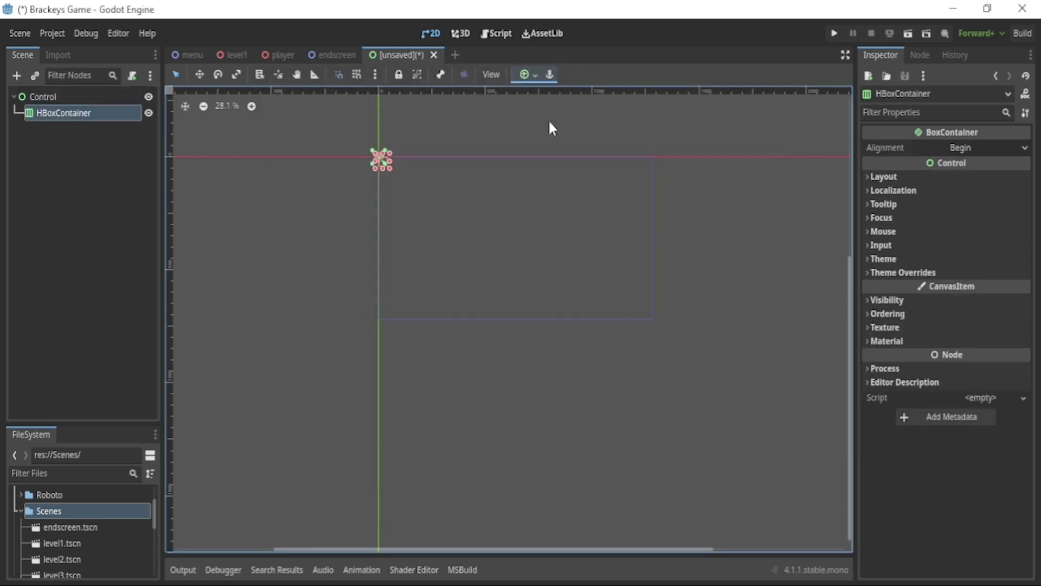
click(883, 178)
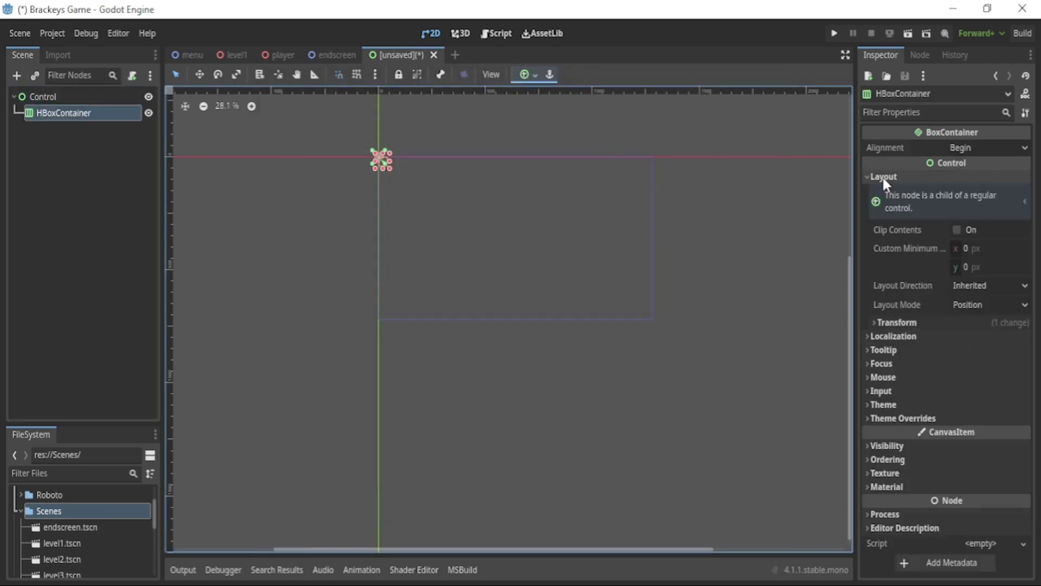
click(978, 305)
click(977, 339)
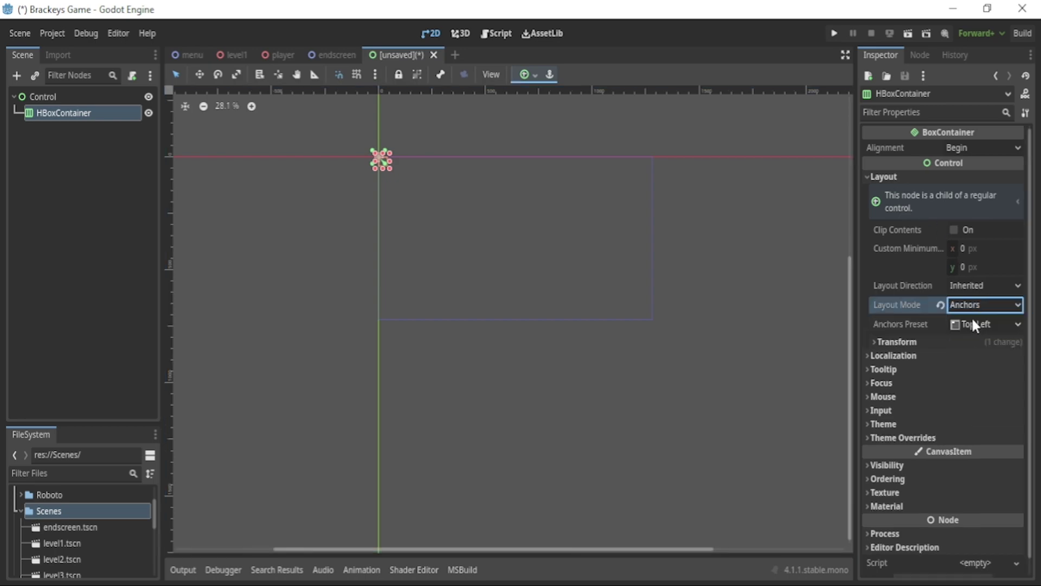
click(974, 324)
click(971, 302)
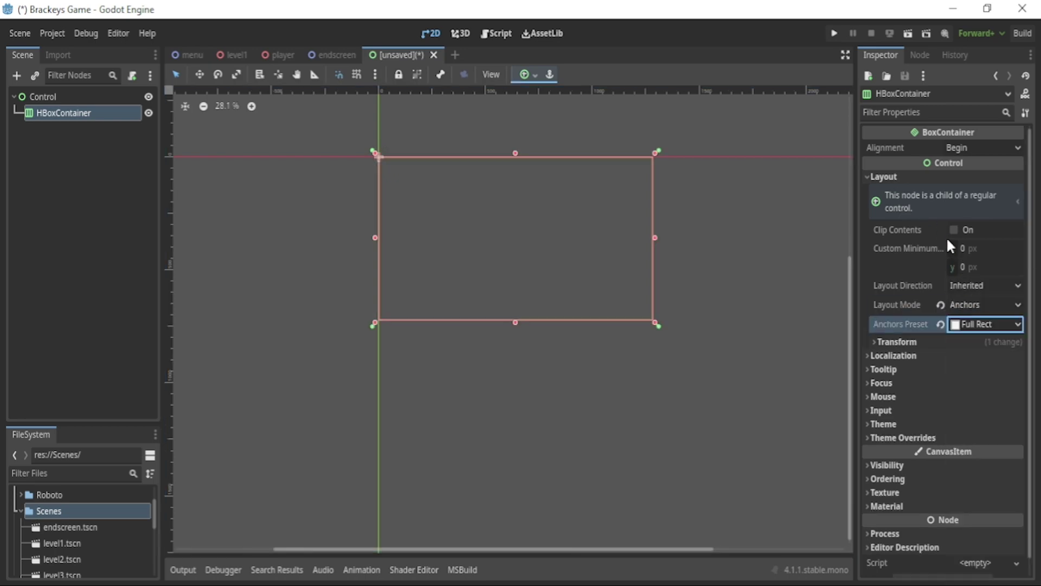
click(967, 150)
click(973, 179)
click(77, 114)
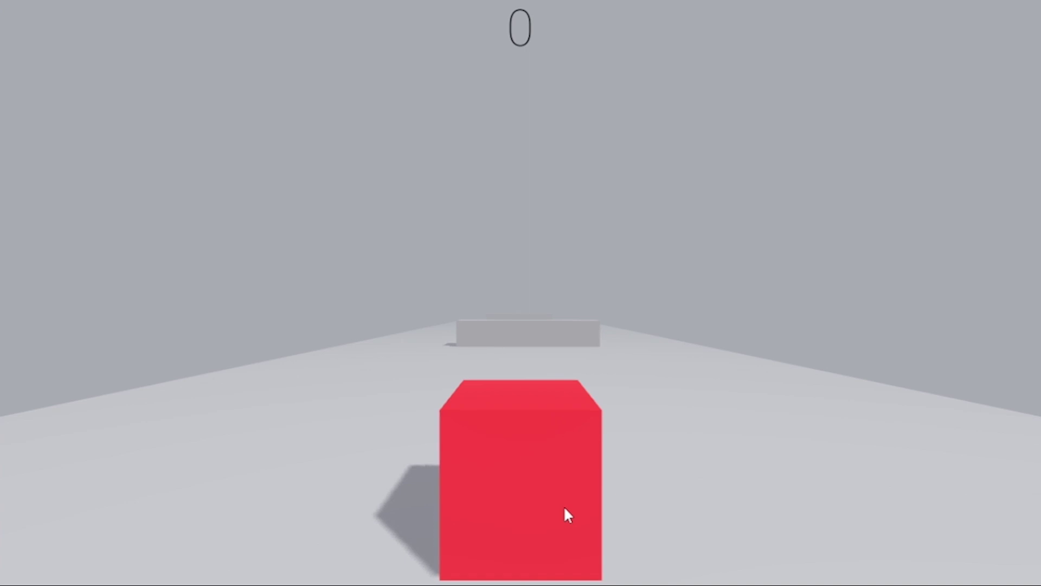
- Steer the cube left and right with A and D to dodge the obstacles
key(a)
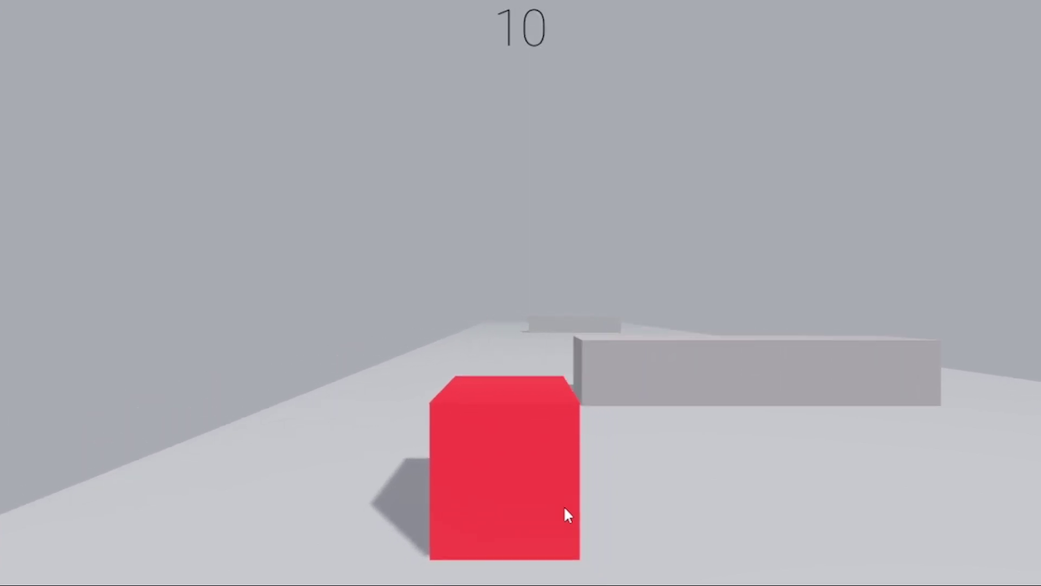
key(a)
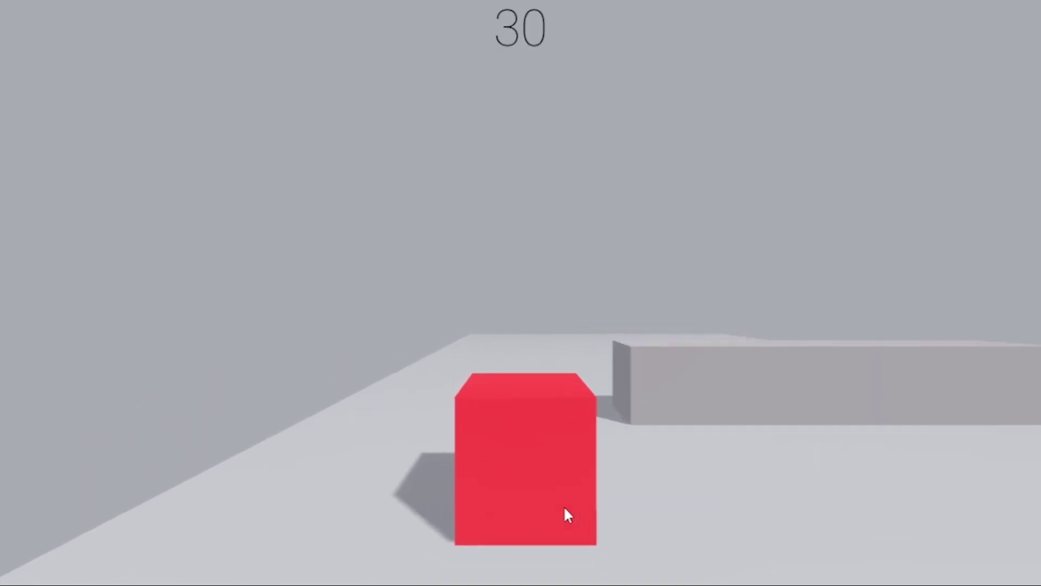
key(d)
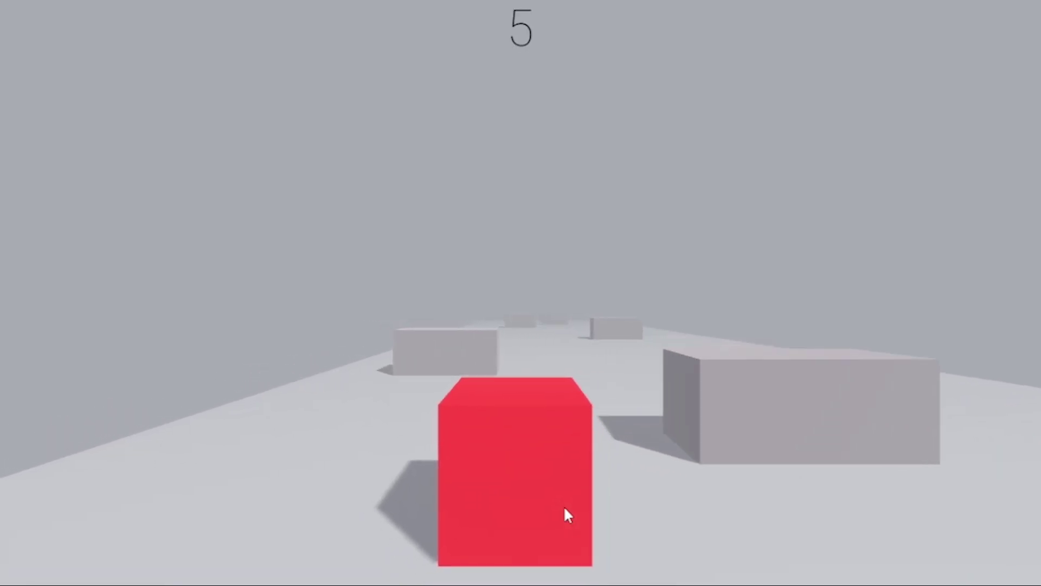
key(d)
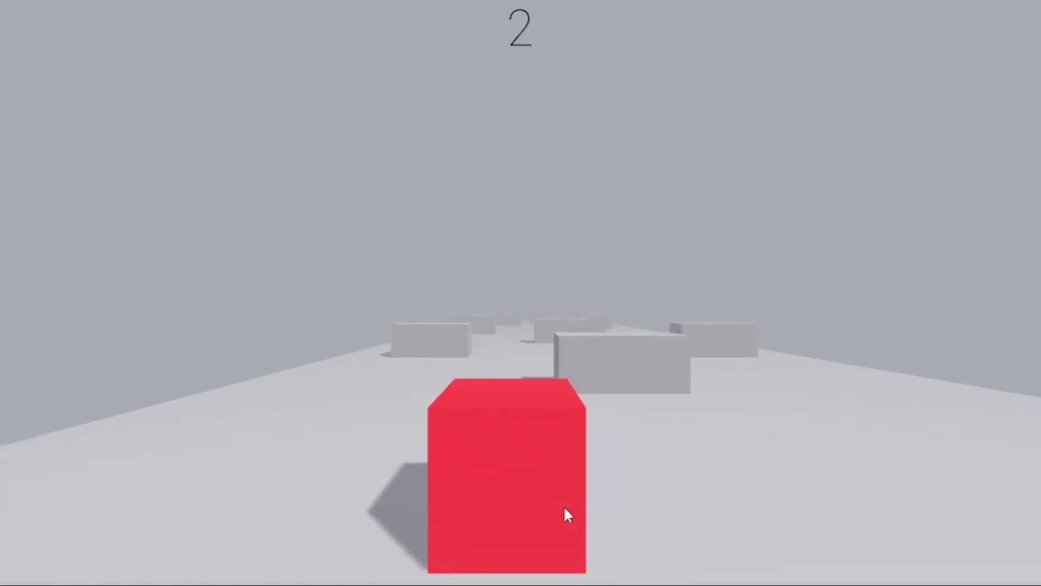
key(d)
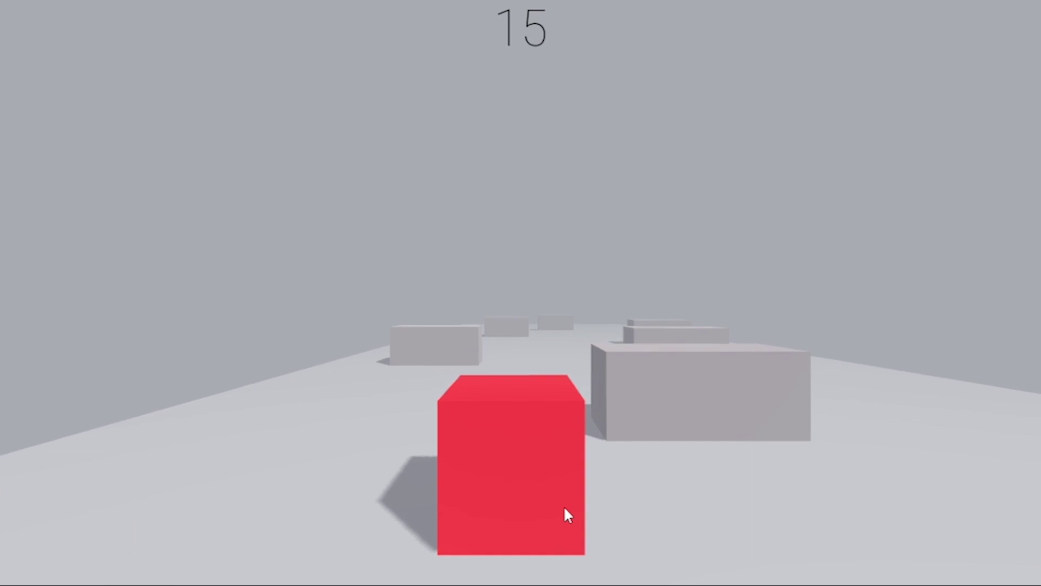
key(d)
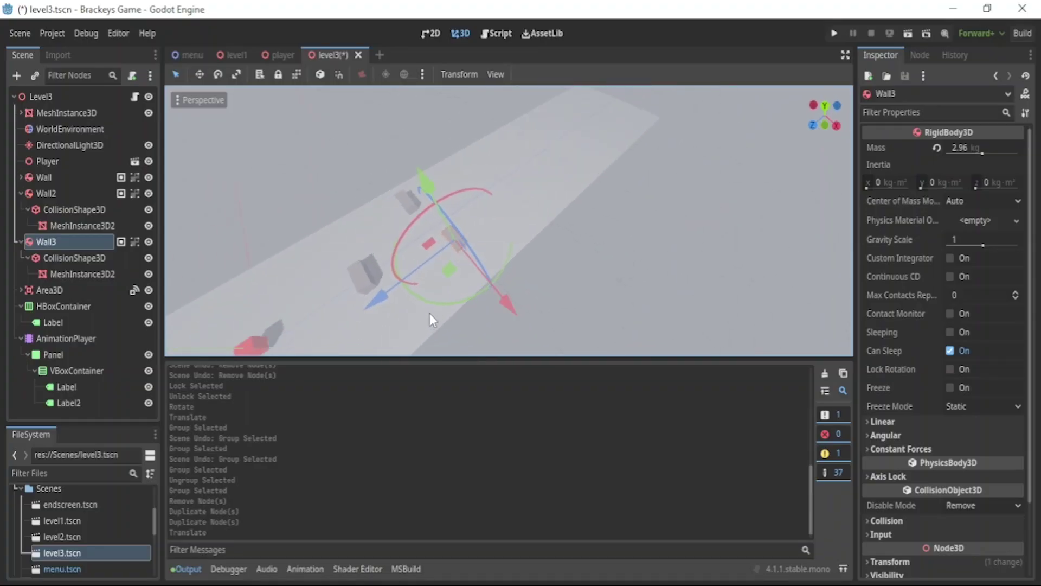
- Duplicate Wall3 into Wall4, move it to a new track spot, and duplicate again
key(ctrl+d)
drag(452, 275, 516, 192)
key(ctrl+d)
key(ctrl+d)
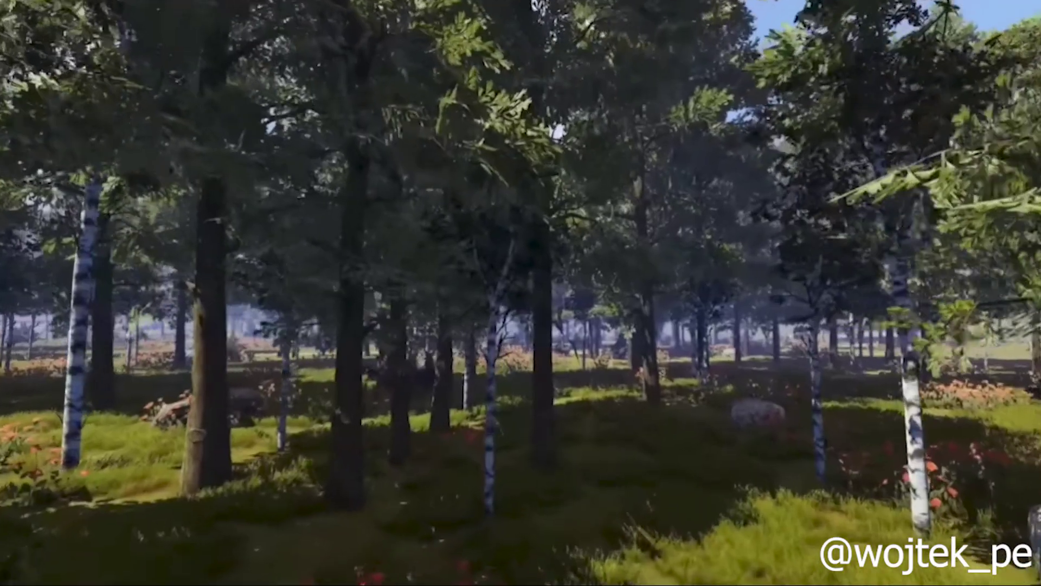